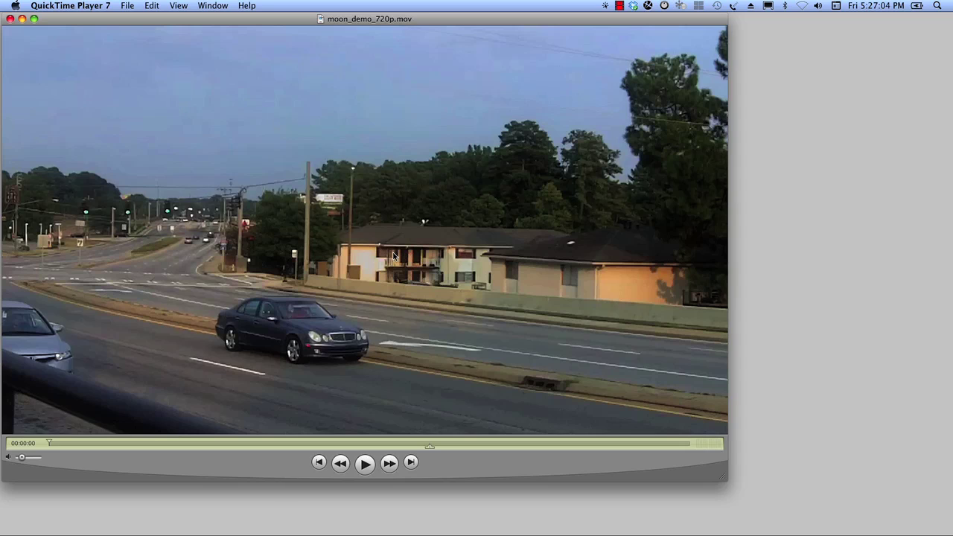
Preview moon_demo_720p.mov in QuickTime Player 7, then return to the mountain video in Photoshop.
left_click(365, 464)
left_click(365, 464)
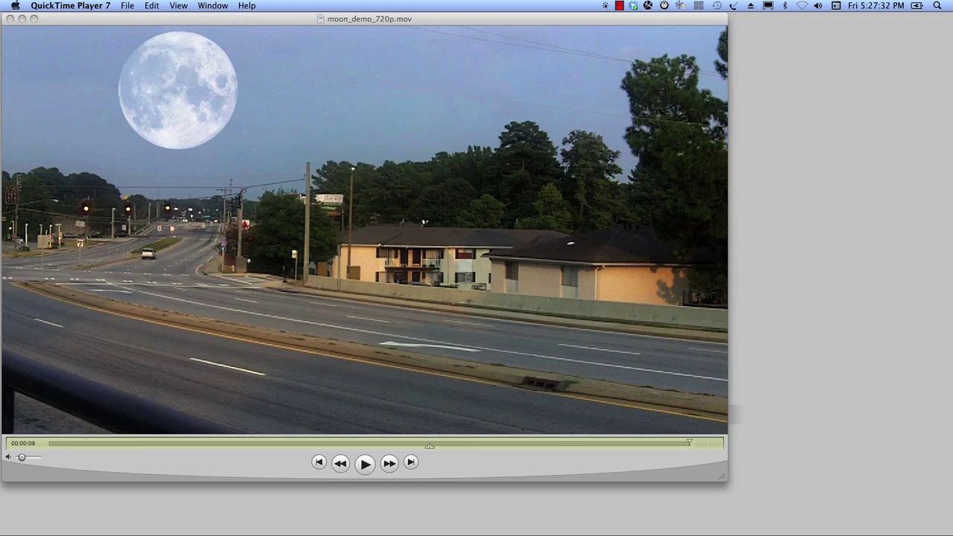
key("super+Tab")
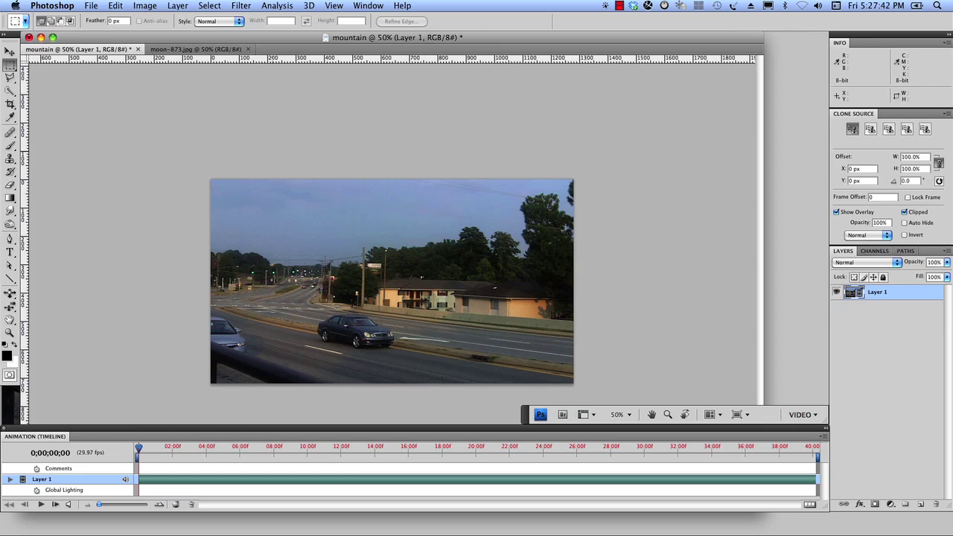
Select all of moon-873.jpg and copy it.
left_click(170, 50)
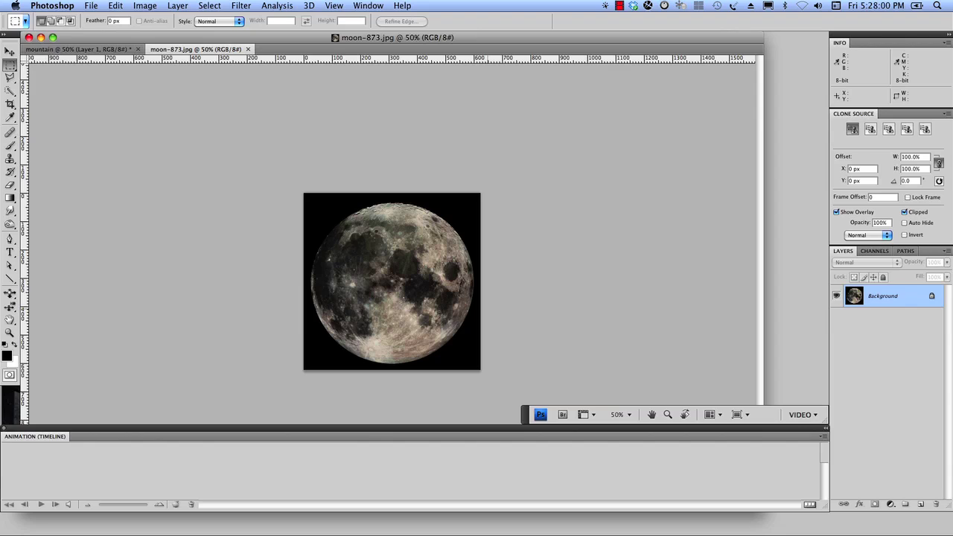
key("super")
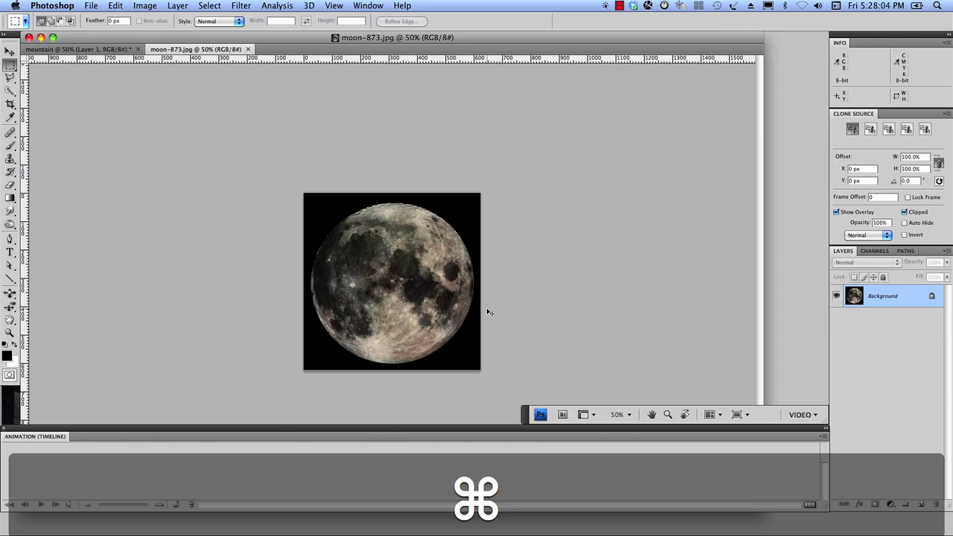
key("super+a")
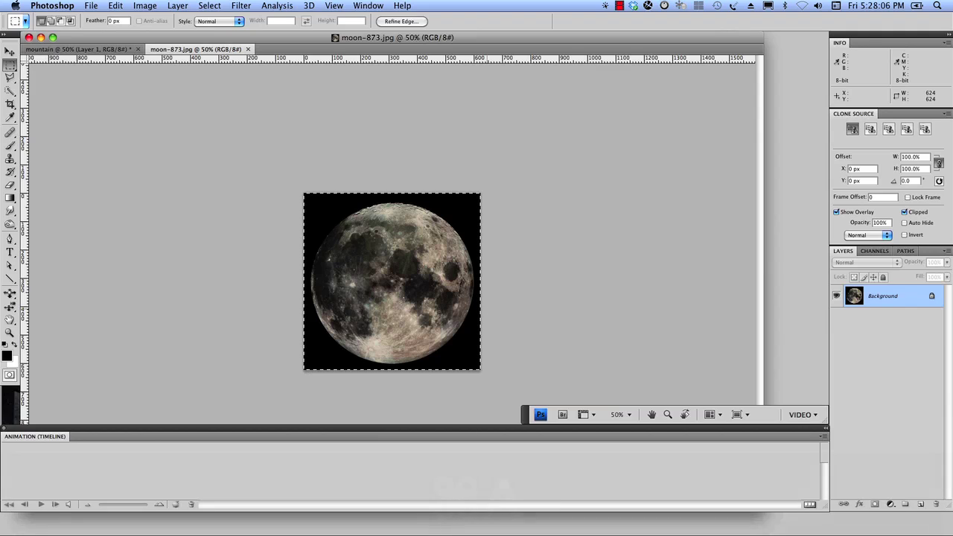
key("super+c")
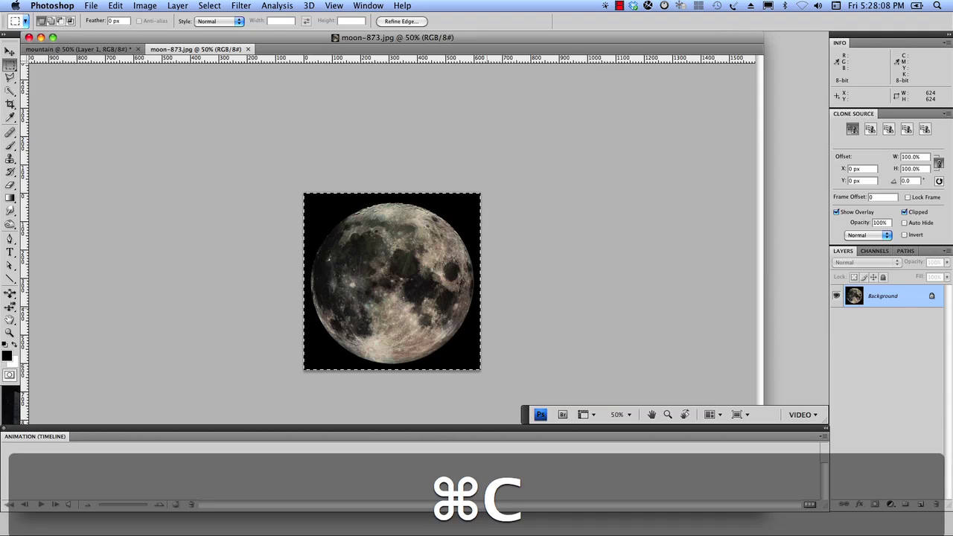
Paste the moon into the mountain video as Layer 2 and scale it to 37.7% in the sky.
left_click(109, 50)
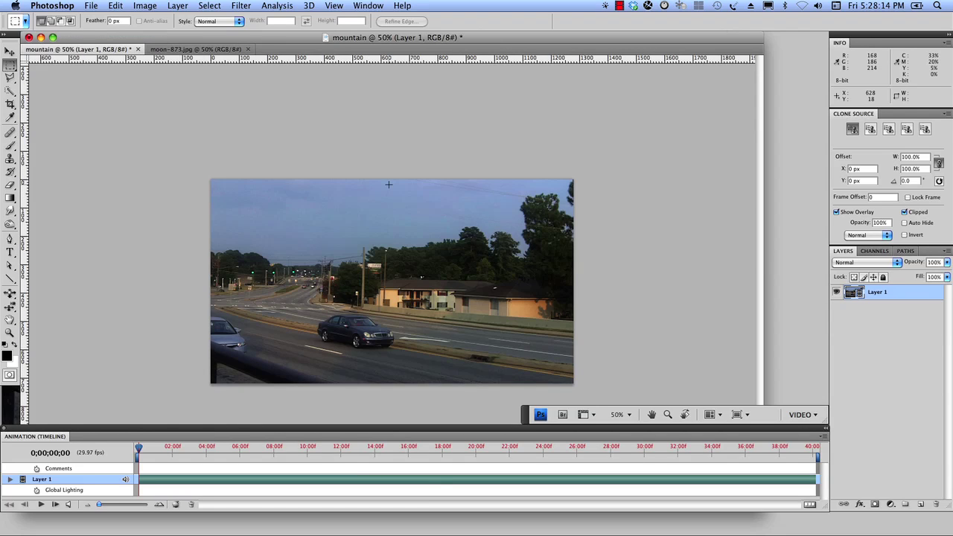
key("super+v")
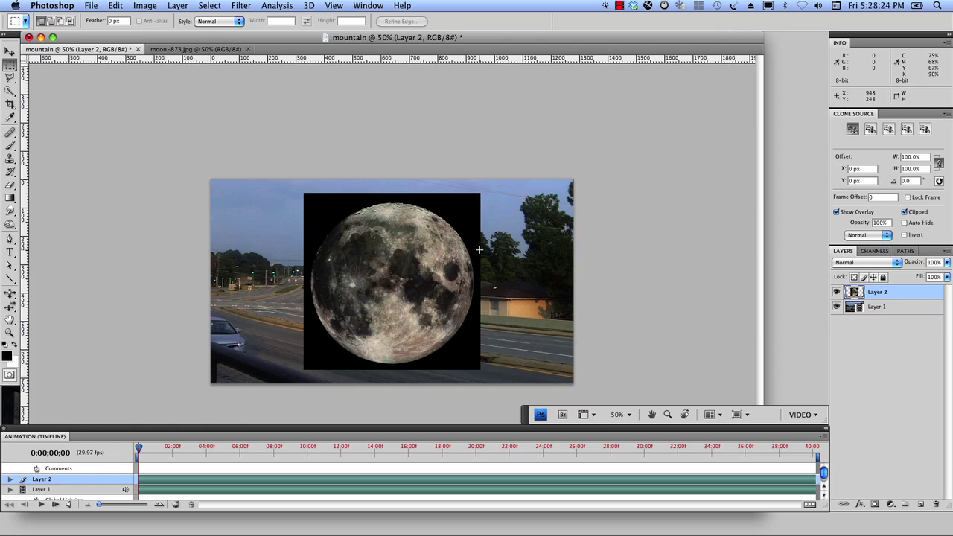
key("super+t")
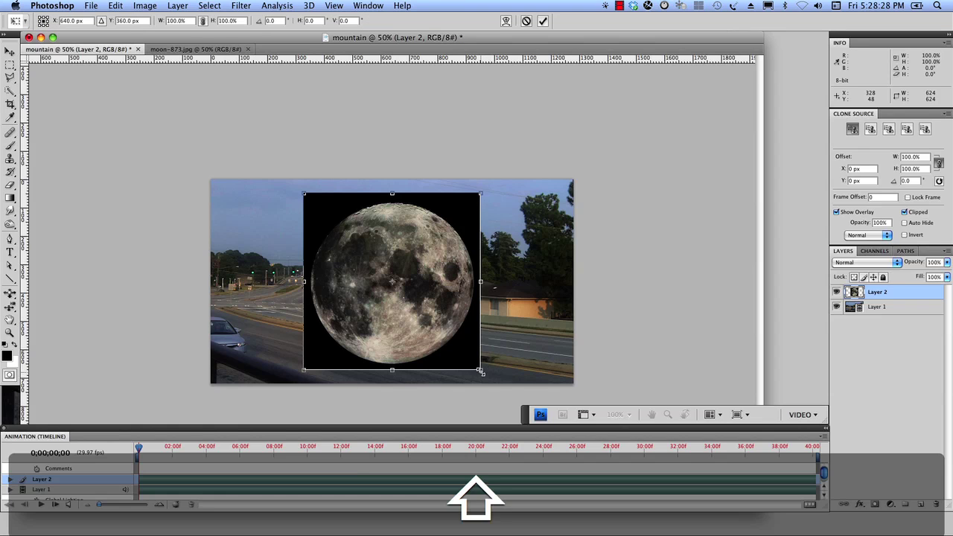
left_click_drag(481, 370, 378, 252)
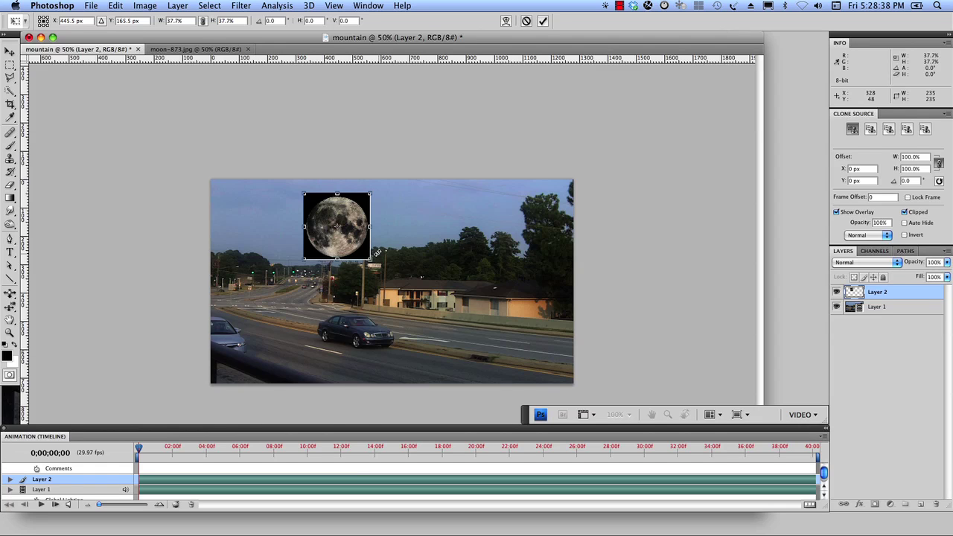
key("Return")
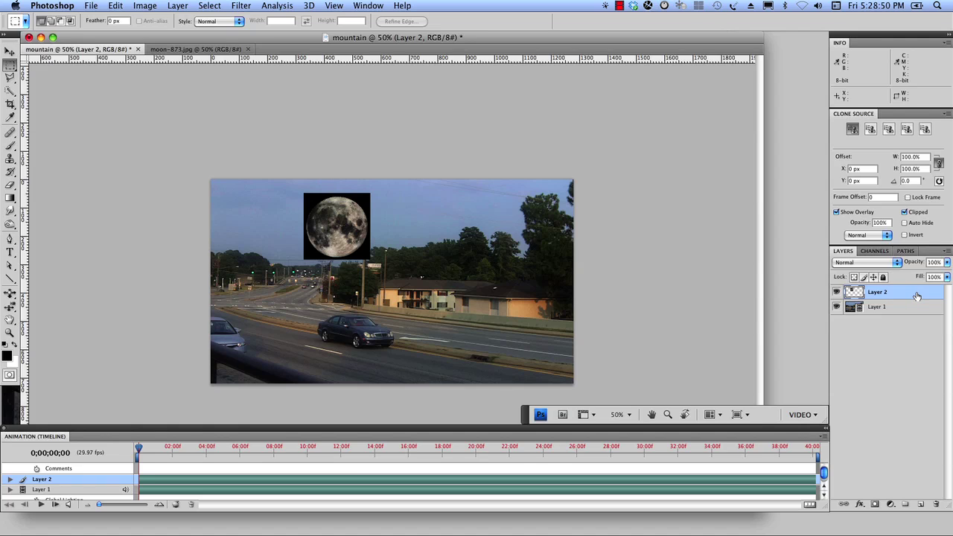
Set Layer 2's Blend If black slider split to 9/20, hiding the moon's black backdrop softly.
double_click(916, 296)
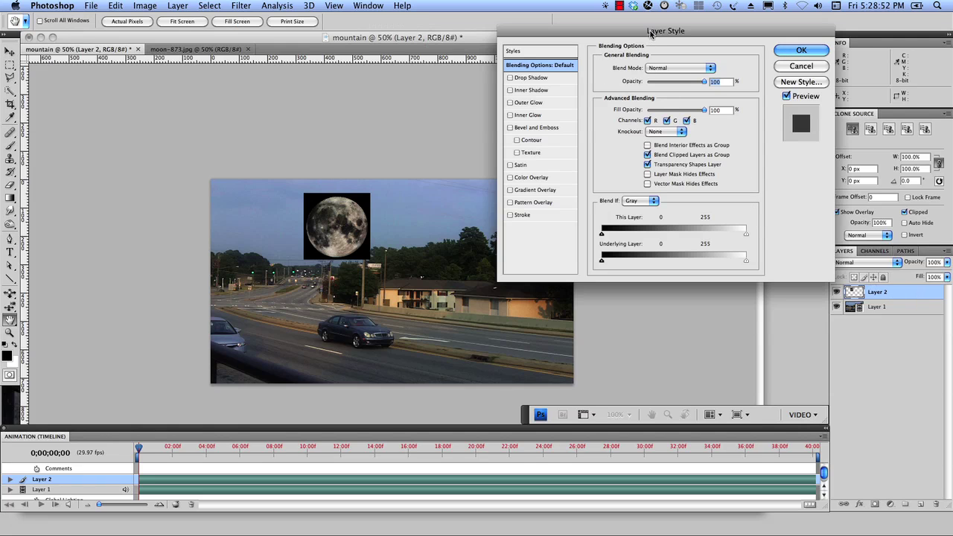
left_click_drag(650, 33, 573, 47)
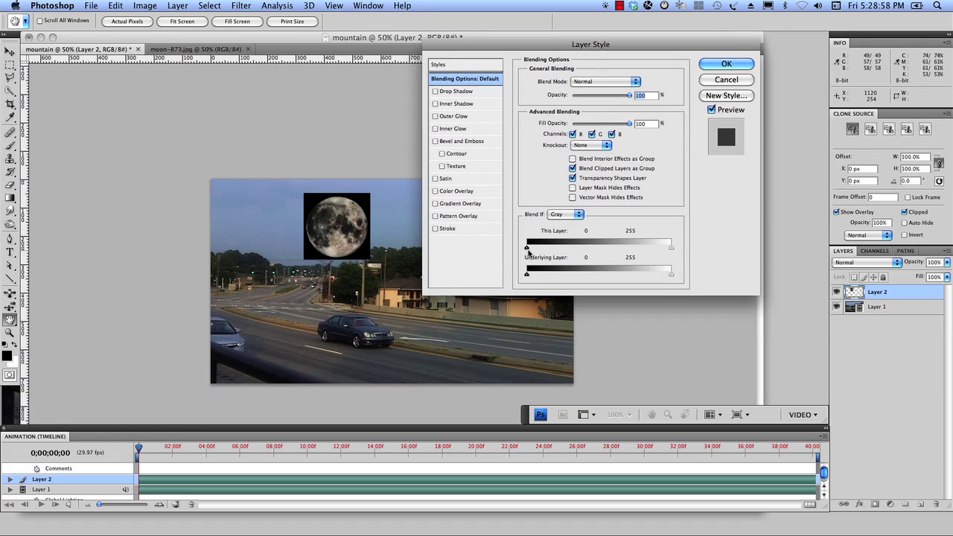
left_click_drag(527, 248, 528, 250)
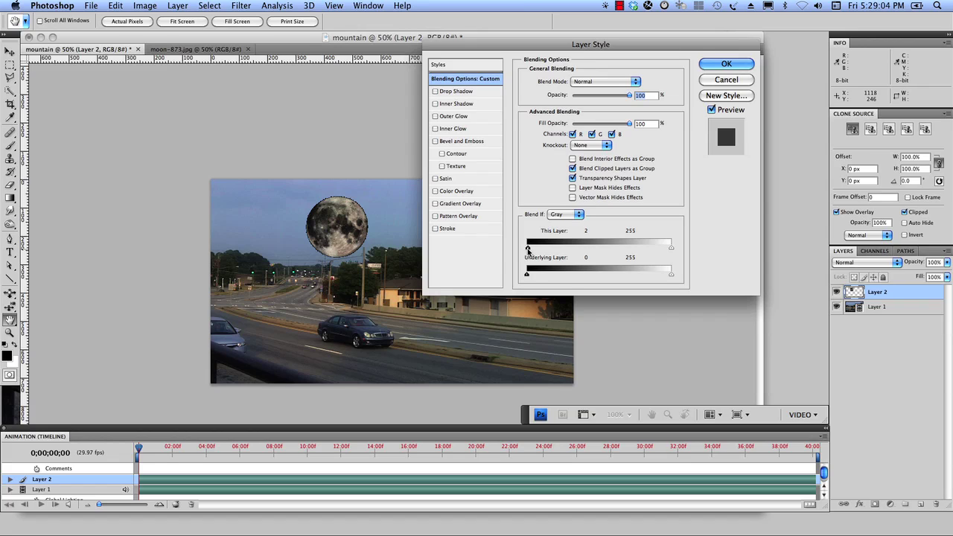
left_click_drag(528, 250, 530, 250)
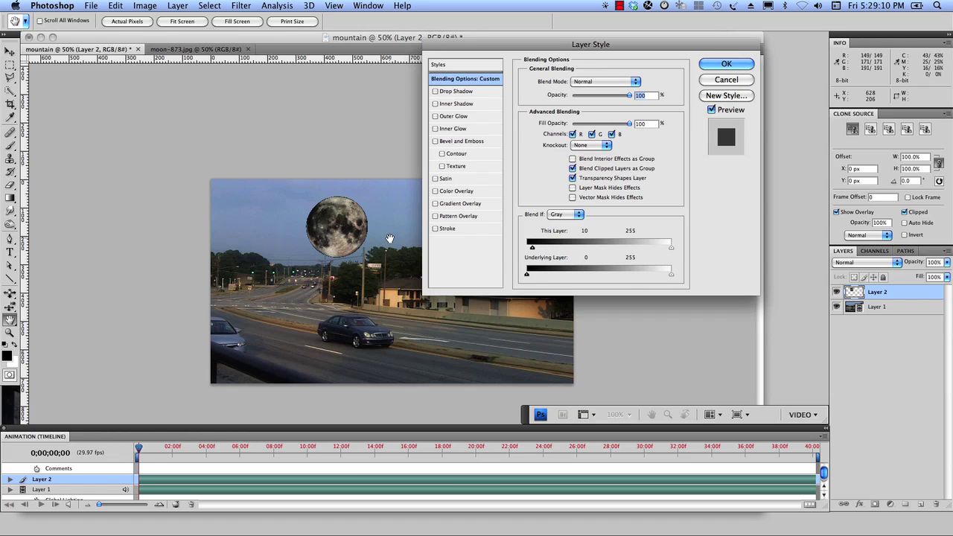
key("super")
key("super+equal")
key("super+equal")
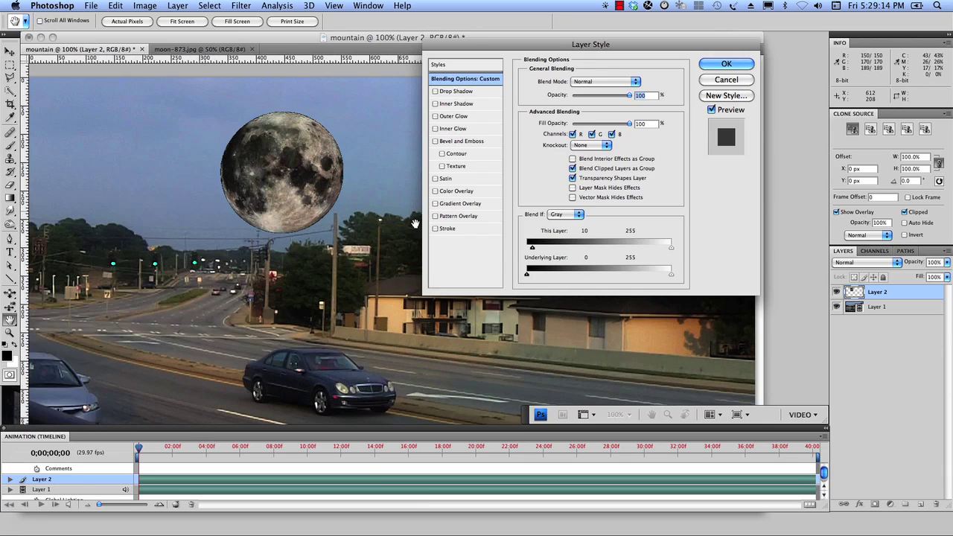
key("alt")
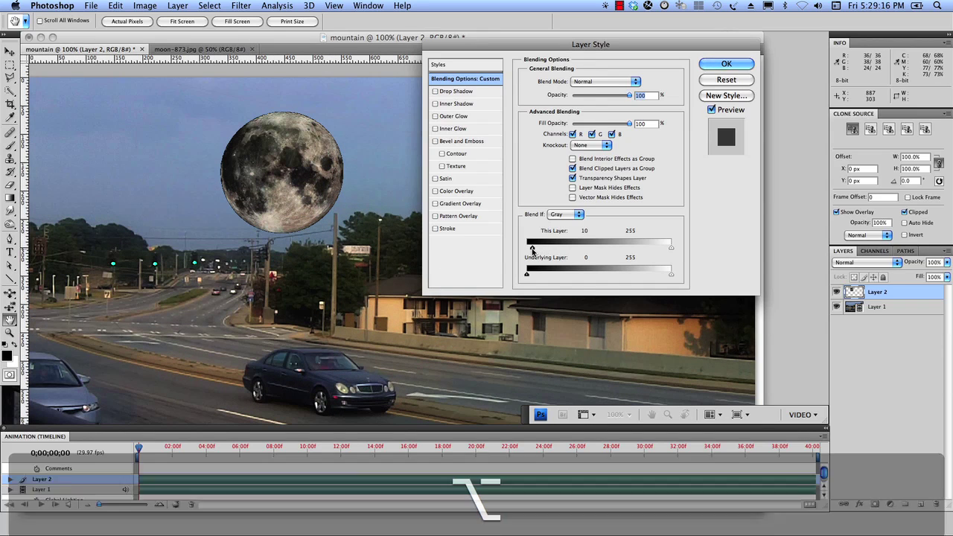
mouse_move(531, 251)
left_mouse_down()
mouse_move(573, 255)
mouse_move(538, 252)
left_mouse_up()
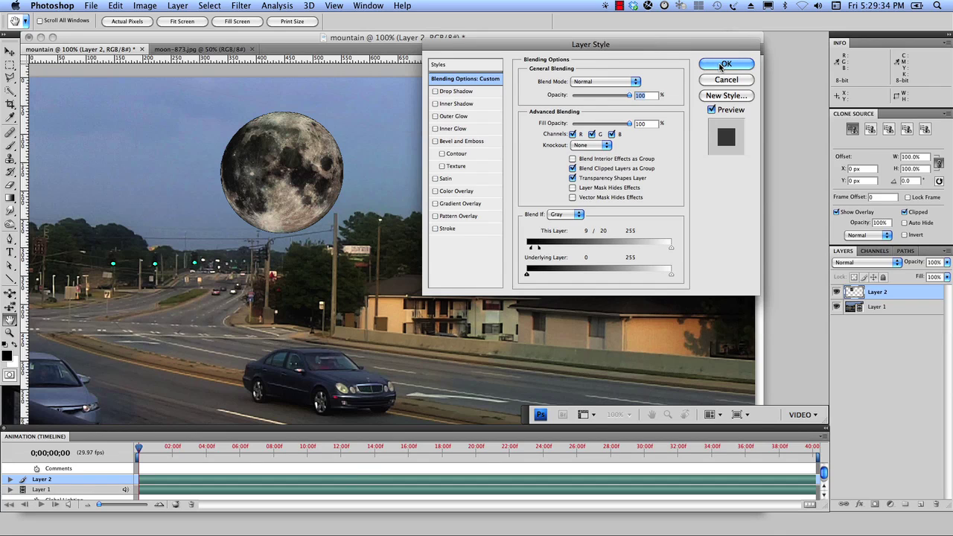
left_click(722, 66)
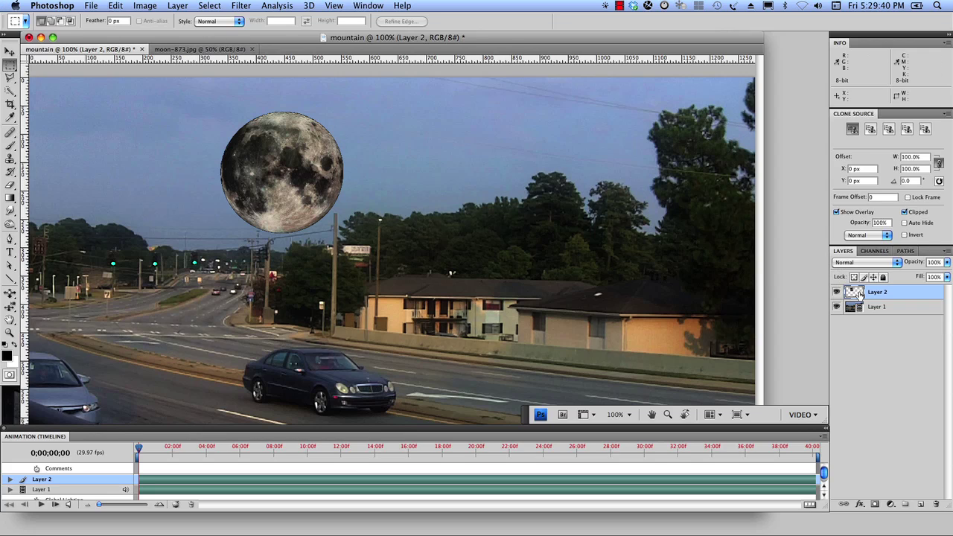
Load the moon layer's pixels as a selection, then deselect.
key("super")
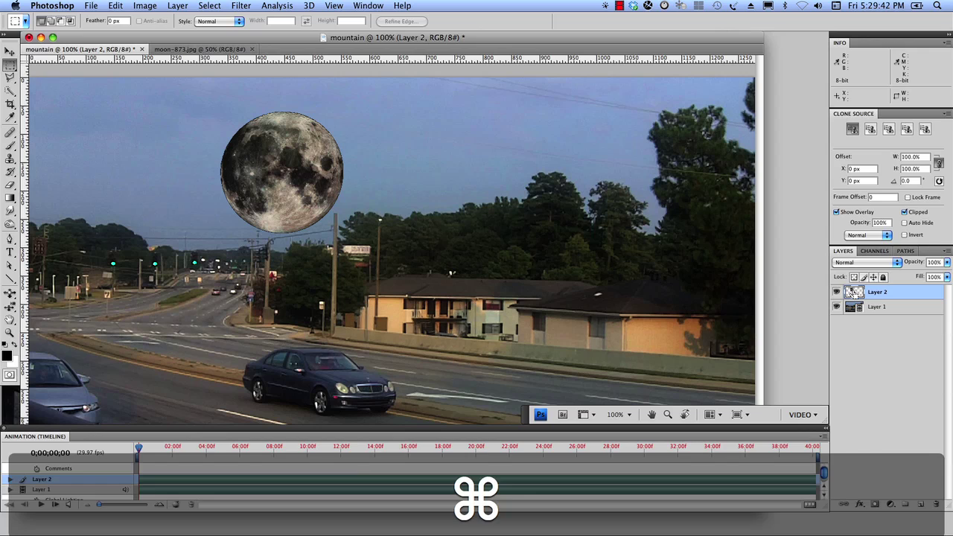
left_click(853, 293, "super")
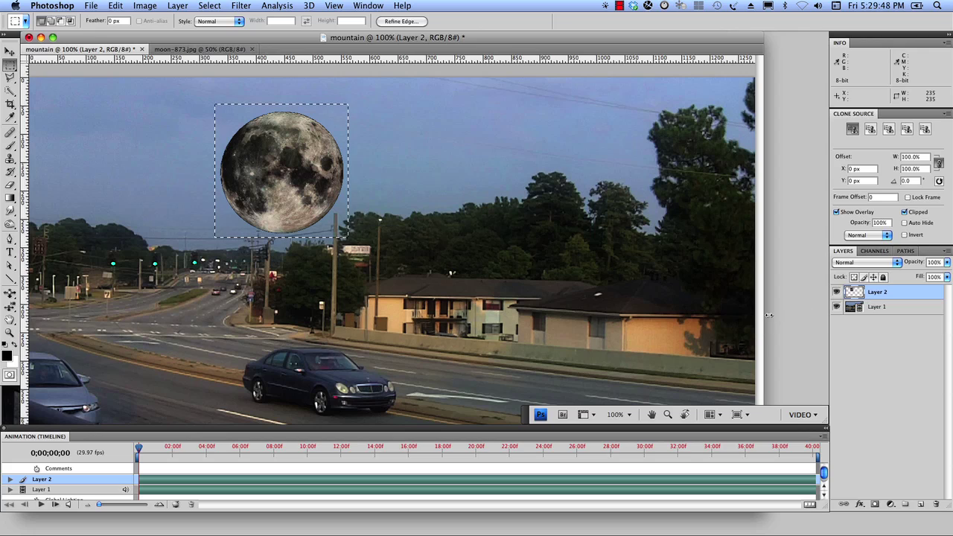
key("super+d")
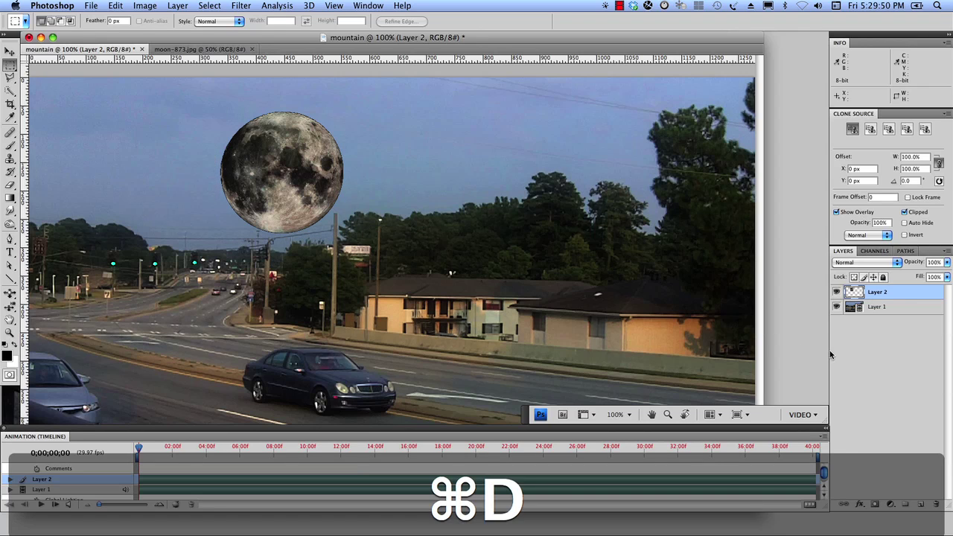
Merge a new empty layer down into Layer 2, then load and clear its selection.
left_click(922, 505)
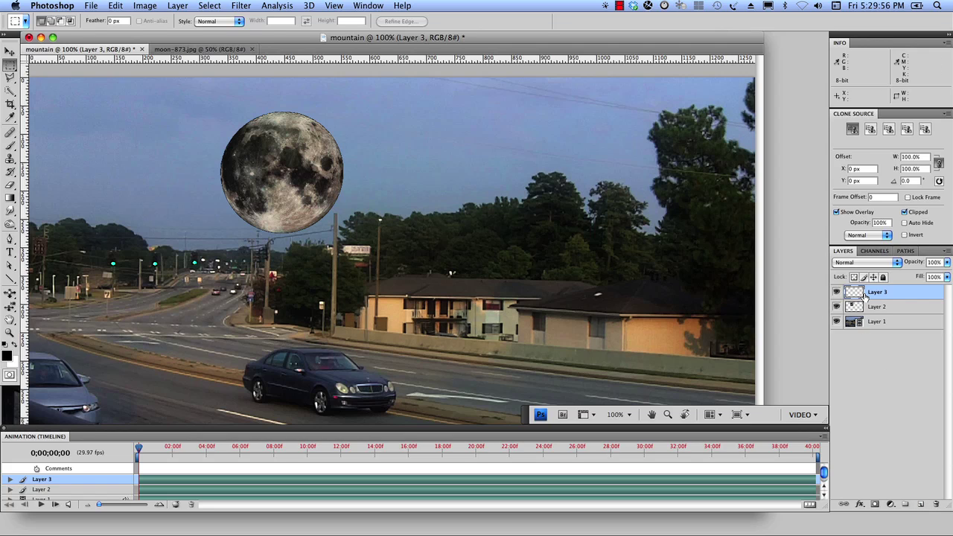
key("super+e")
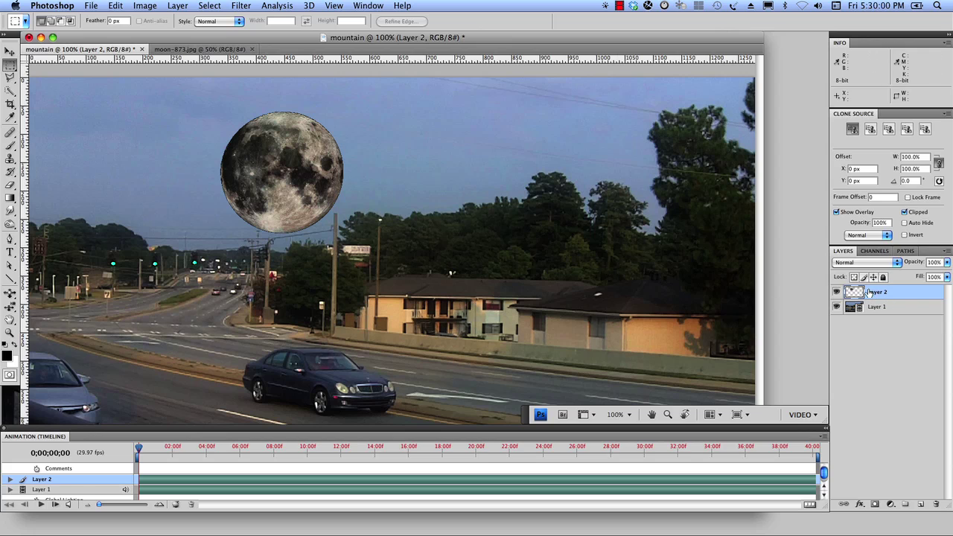
left_click(850, 295, "super")
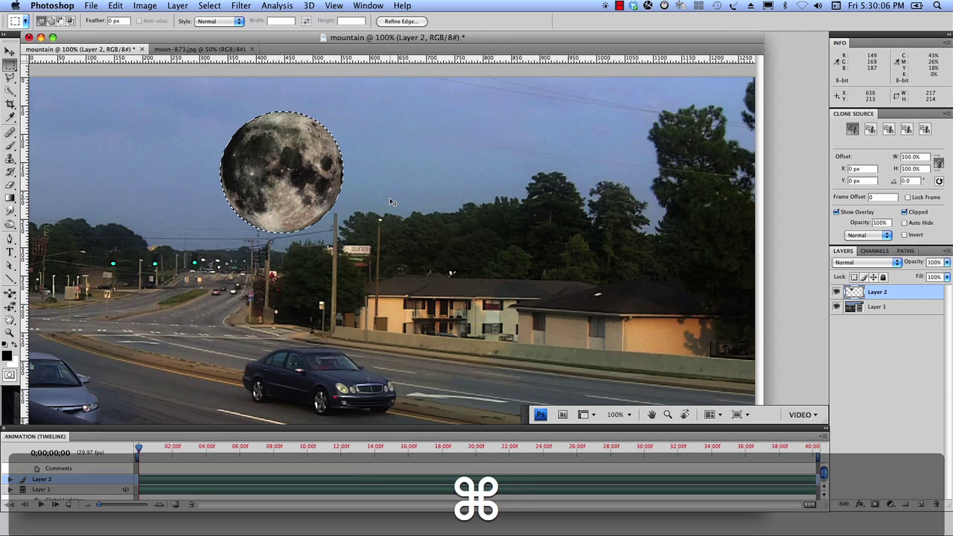
key("super+d")
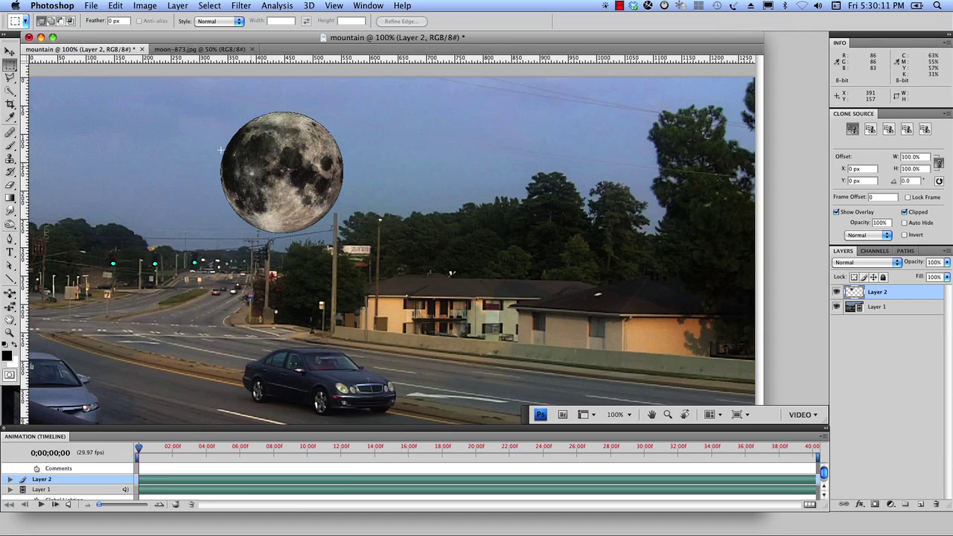
Move the moon up and left in the sky and scale it down to 83%.
left_click(10, 54)
left_click_drag(249, 189, 199, 165)
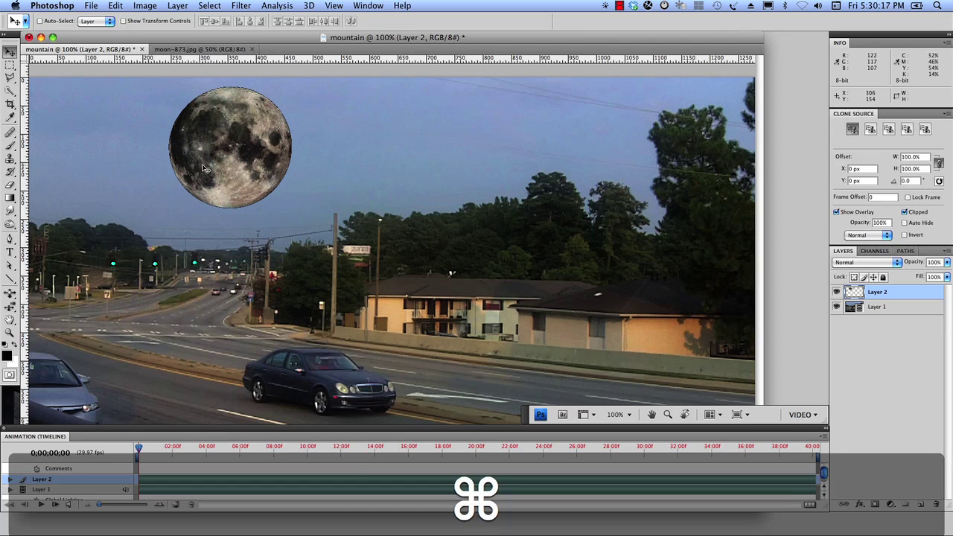
key("super+t")
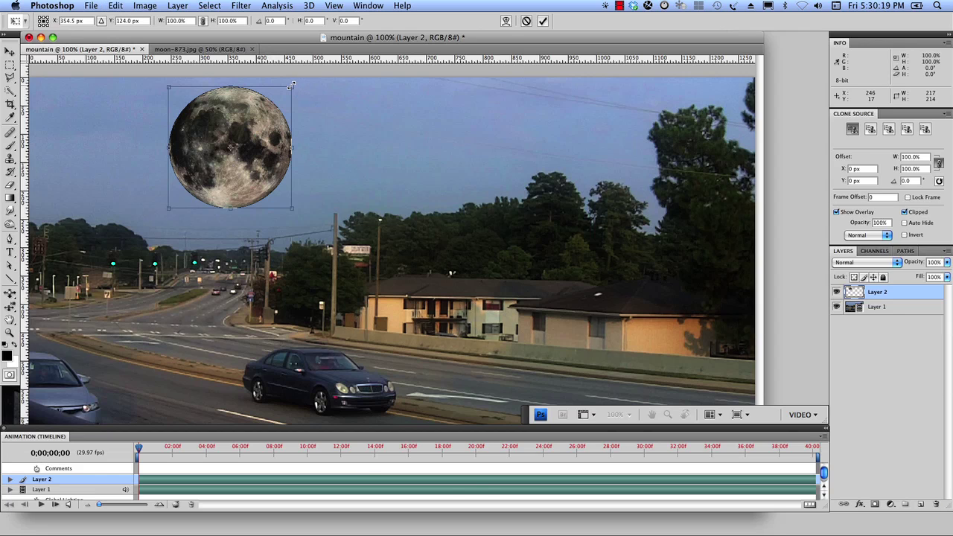
left_click_drag(291, 87, 268, 104)
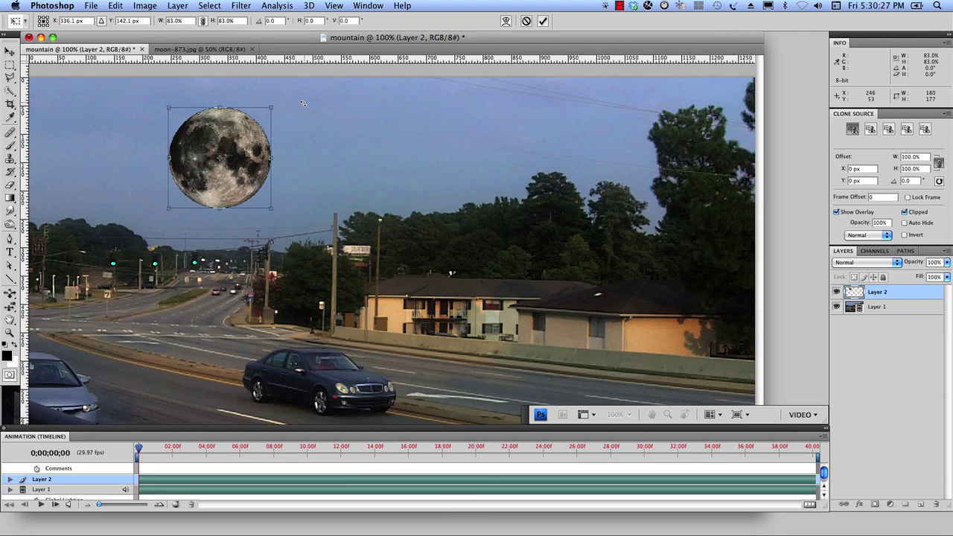
key("Return")
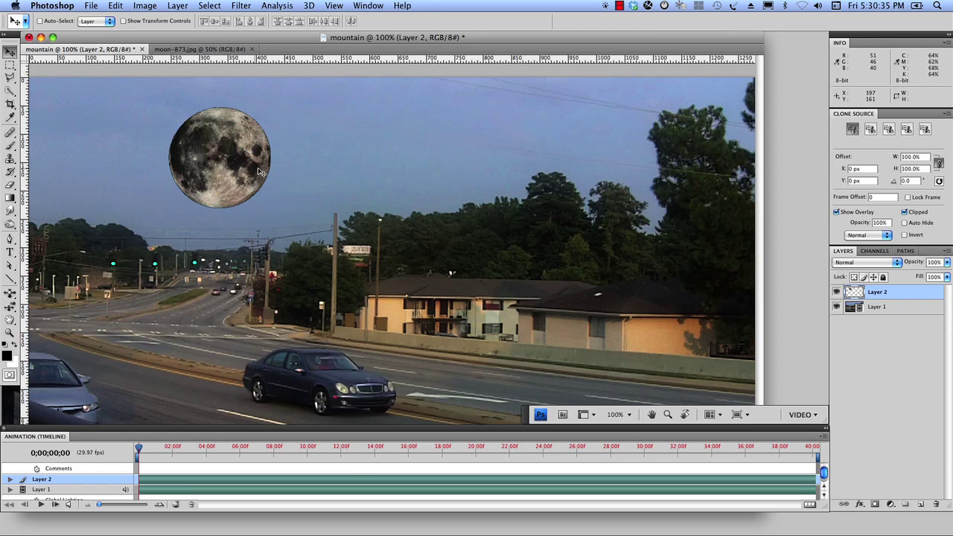
Add a Color Overlay to Layer 2 using sampled sky colour 9cb1c9 in Screen mode.
double_click(907, 295)
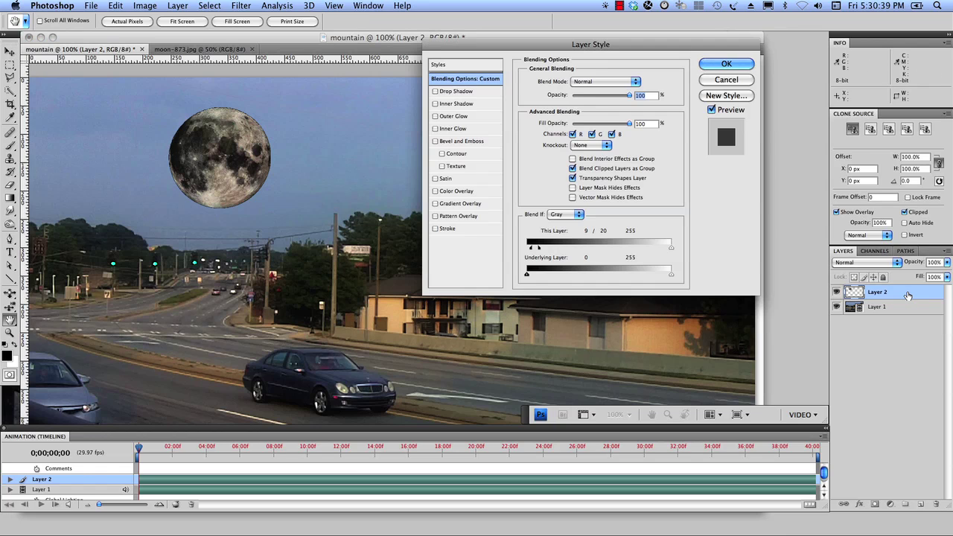
left_click(437, 191)
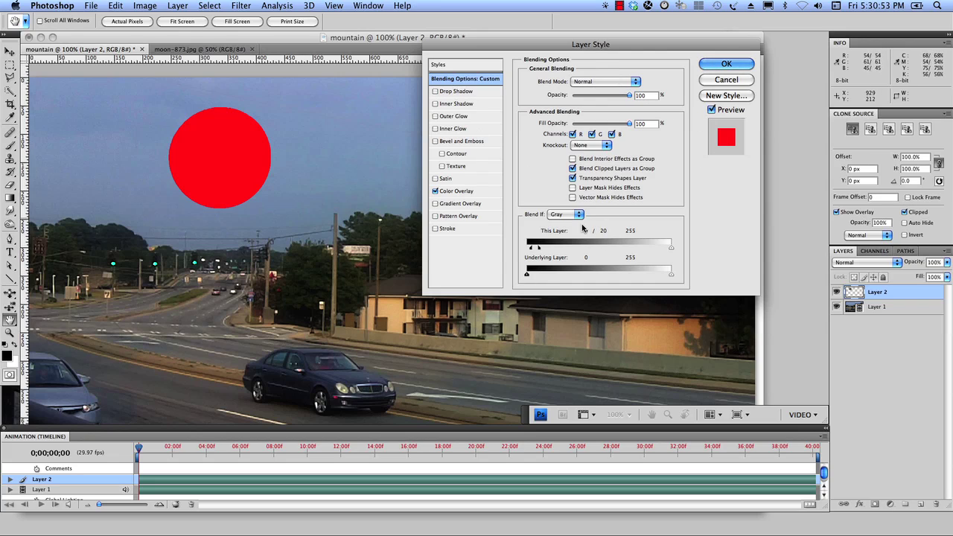
left_click(481, 192)
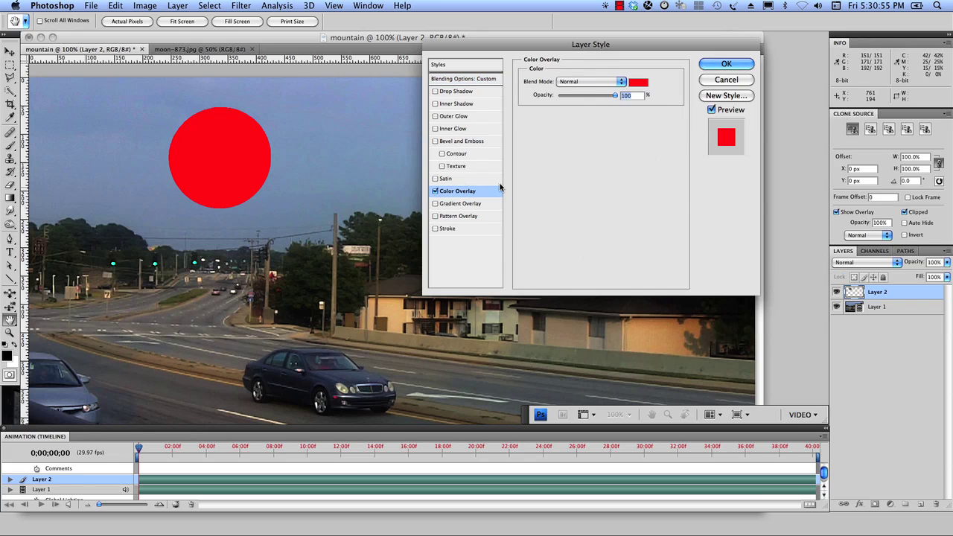
left_click(638, 82)
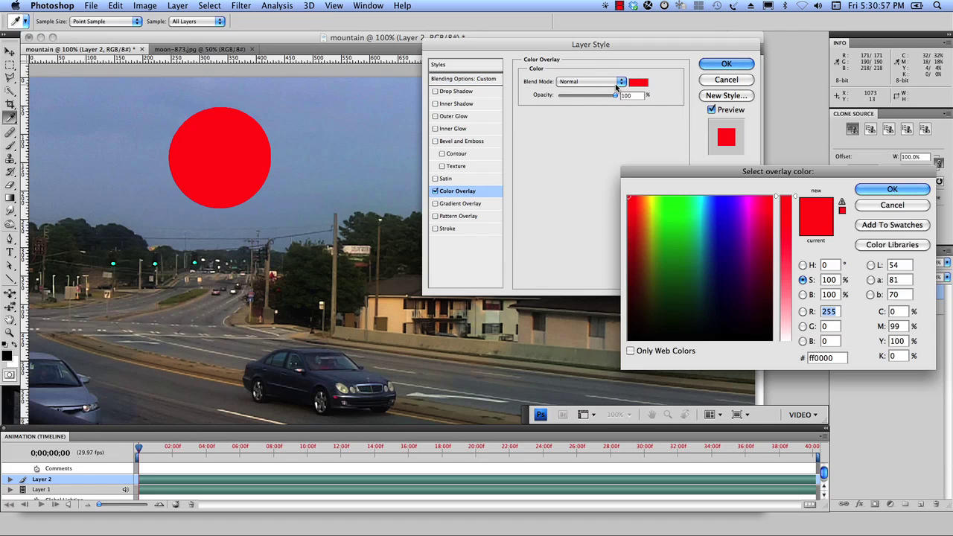
left_click(292, 153)
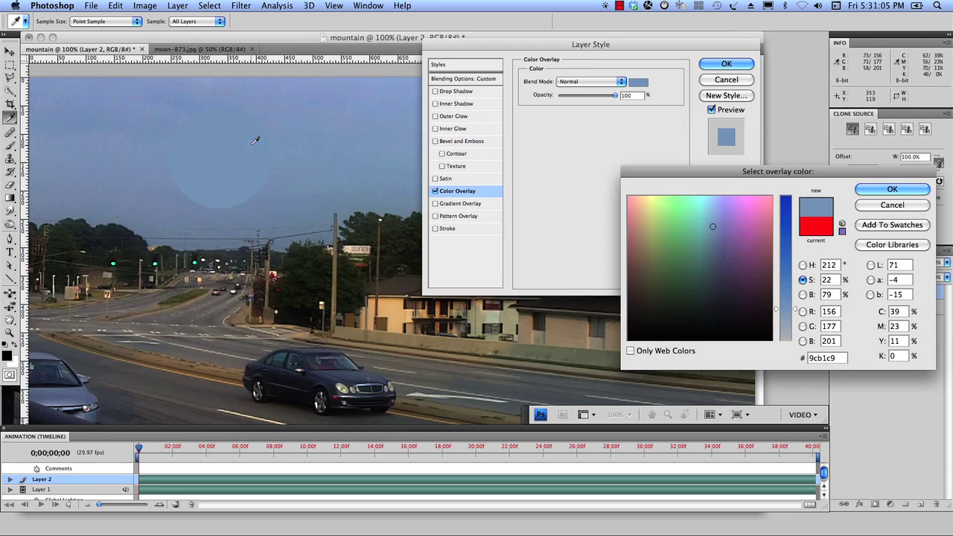
left_click(834, 311)
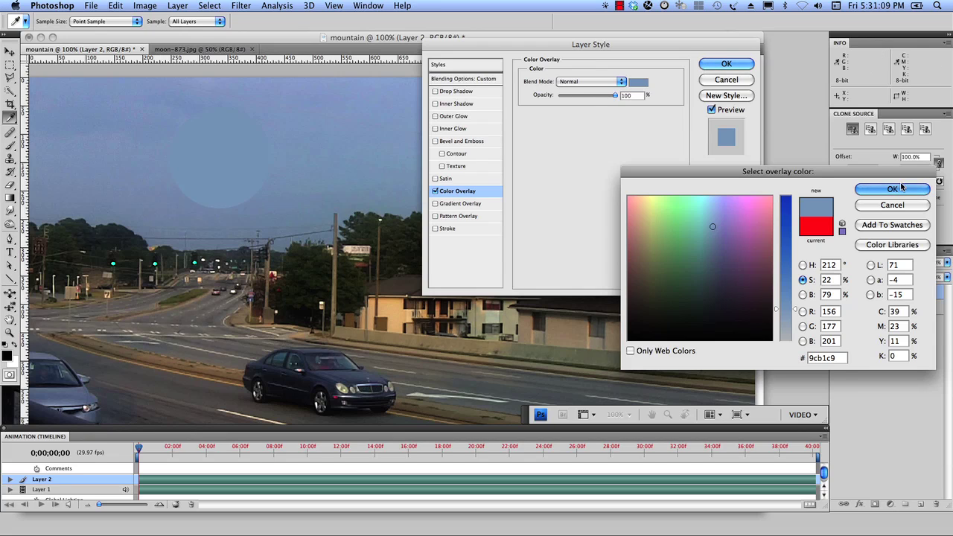
left_click(893, 190)
left_click(594, 80)
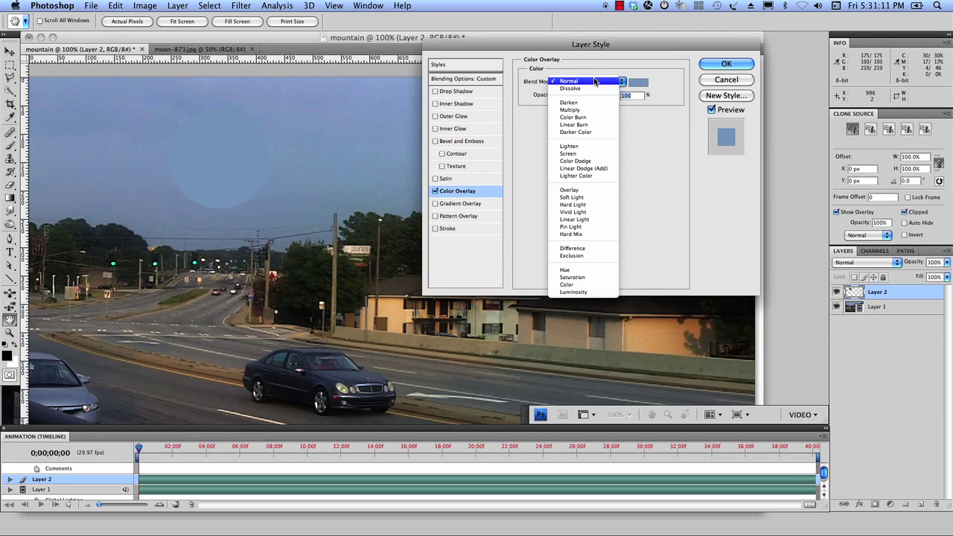
left_click(585, 153)
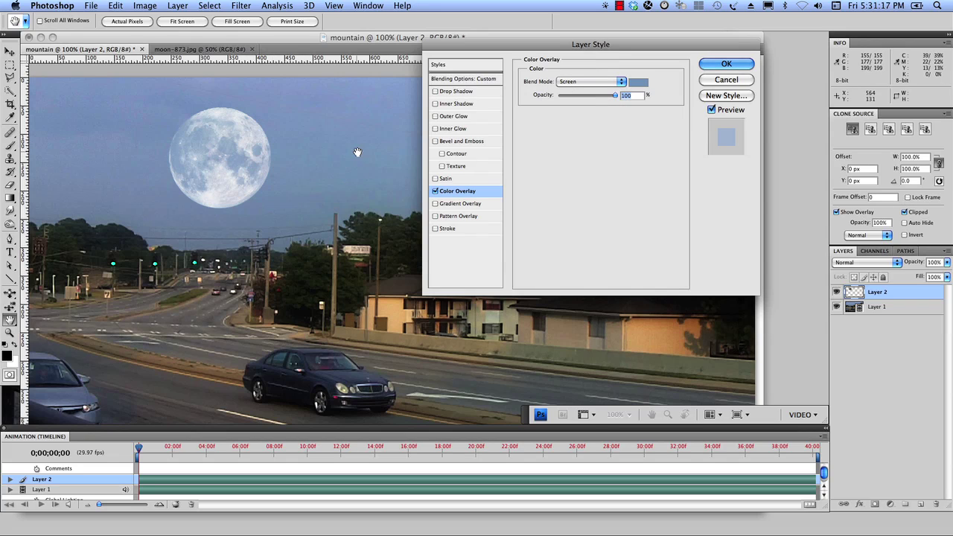
Apply the Color Overlay style, then play the footage and scrub to 0;00;07;21.
left_click(725, 64)
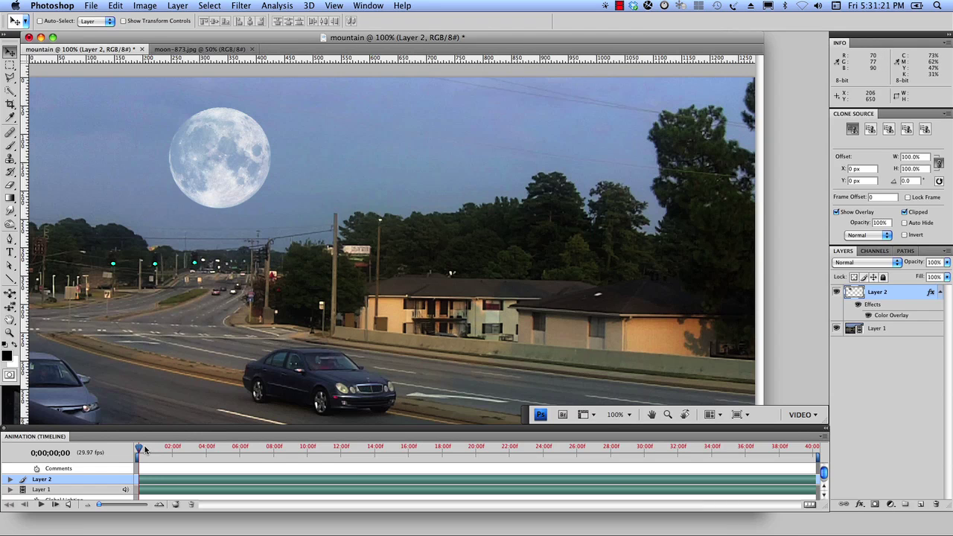
key("space")
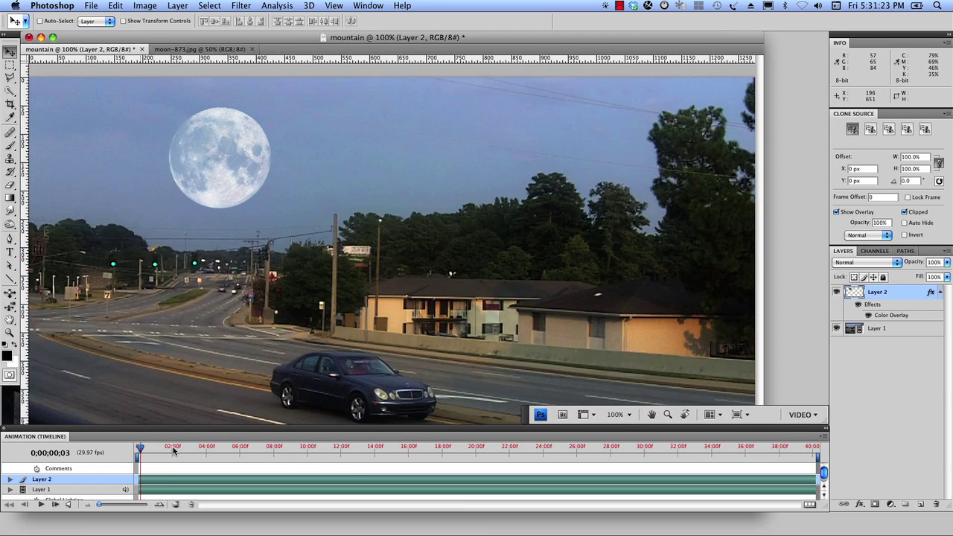
left_click_drag(260, 456, 269, 456)
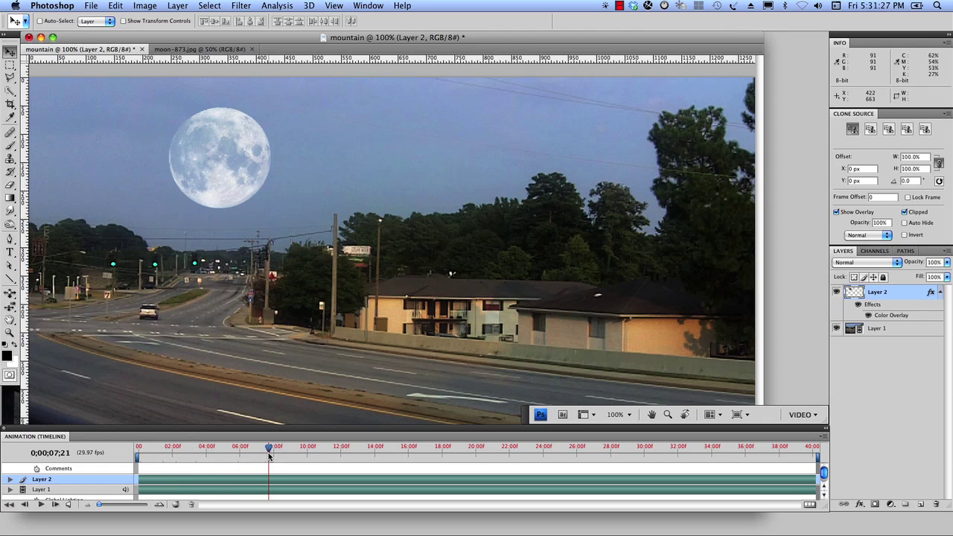